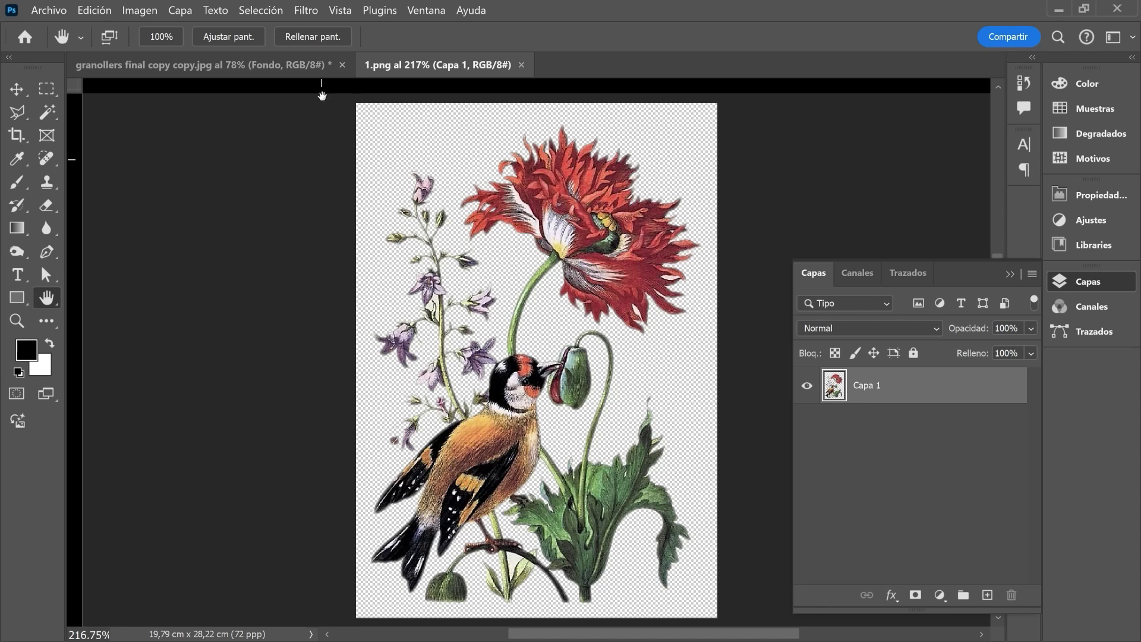
- Open Neural Filters from the Filtro menu and enable Transferencia de color under COLOR
{"action": "left_click", "coordinate": [300, 18]}
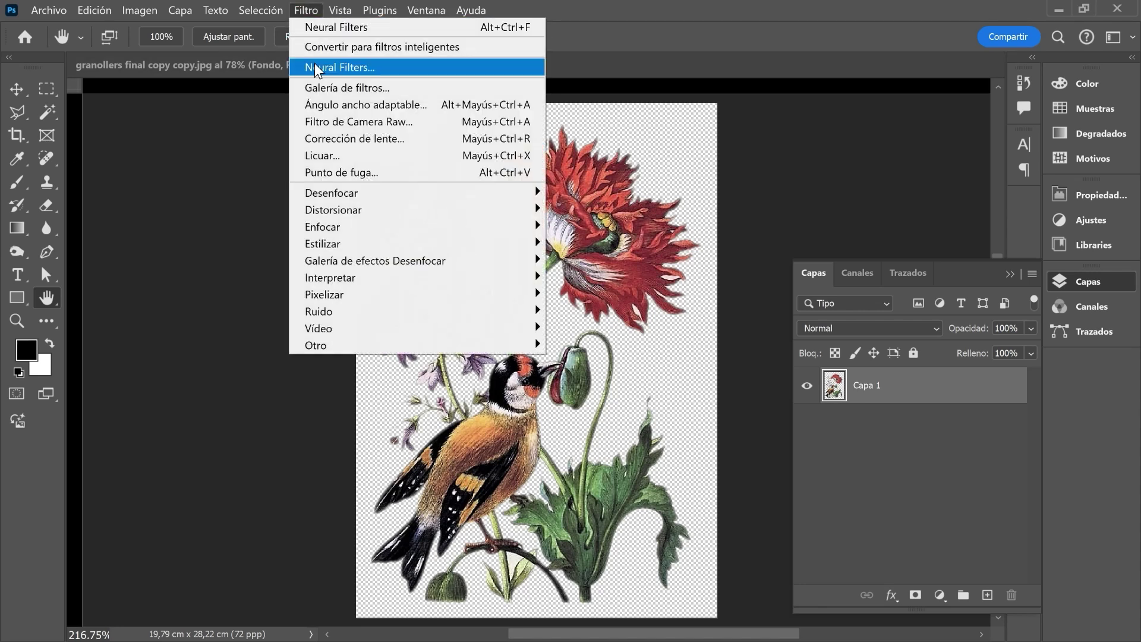
{"action": "left_click", "coordinate": [318, 69]}
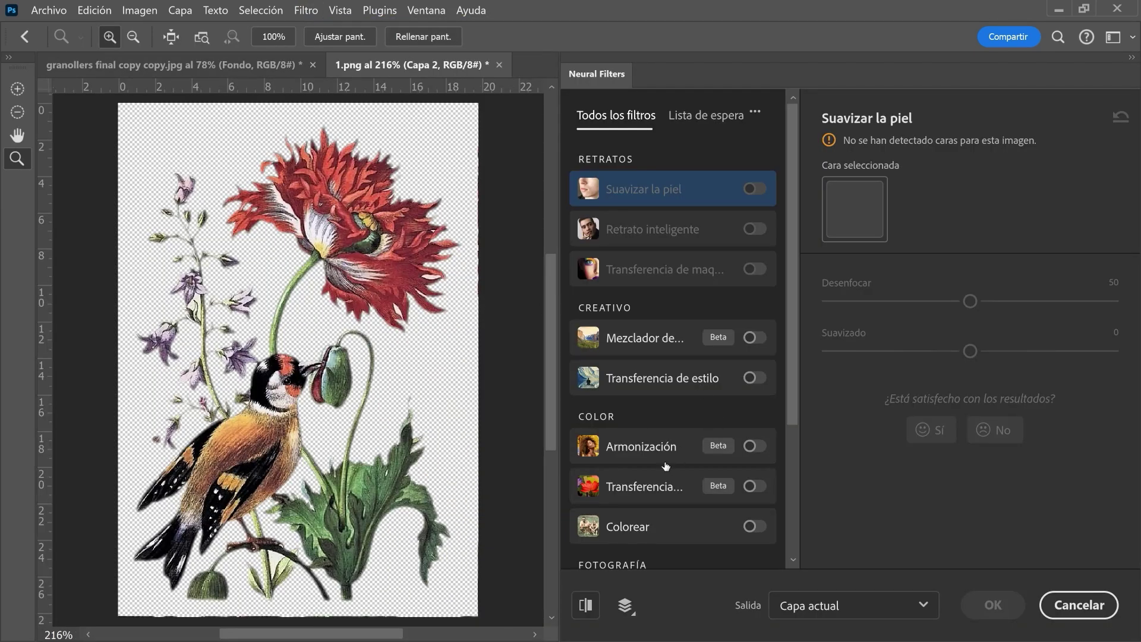
{"action": "left_click", "coordinate": [756, 487]}
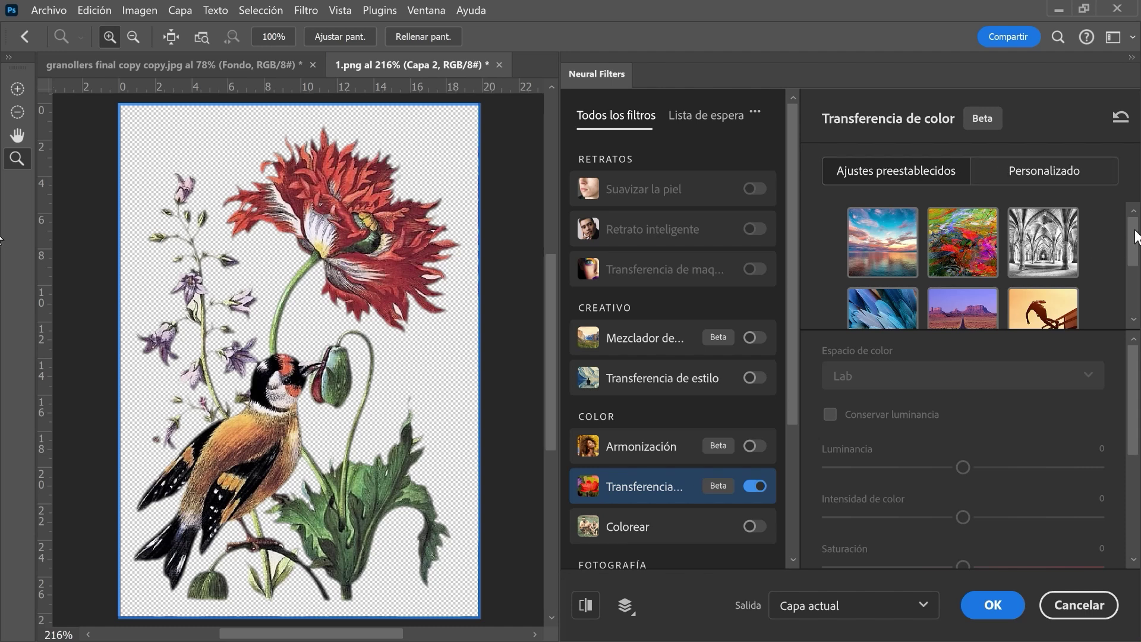
{"action": "mouse_move", "coordinate": [1136, 241]}
{"action": "left_mouse_down"}
{"action": "mouse_move", "coordinate": [1135, 300]}
{"action": "mouse_move", "coordinate": [1135, 226]}
{"action": "left_mouse_up"}
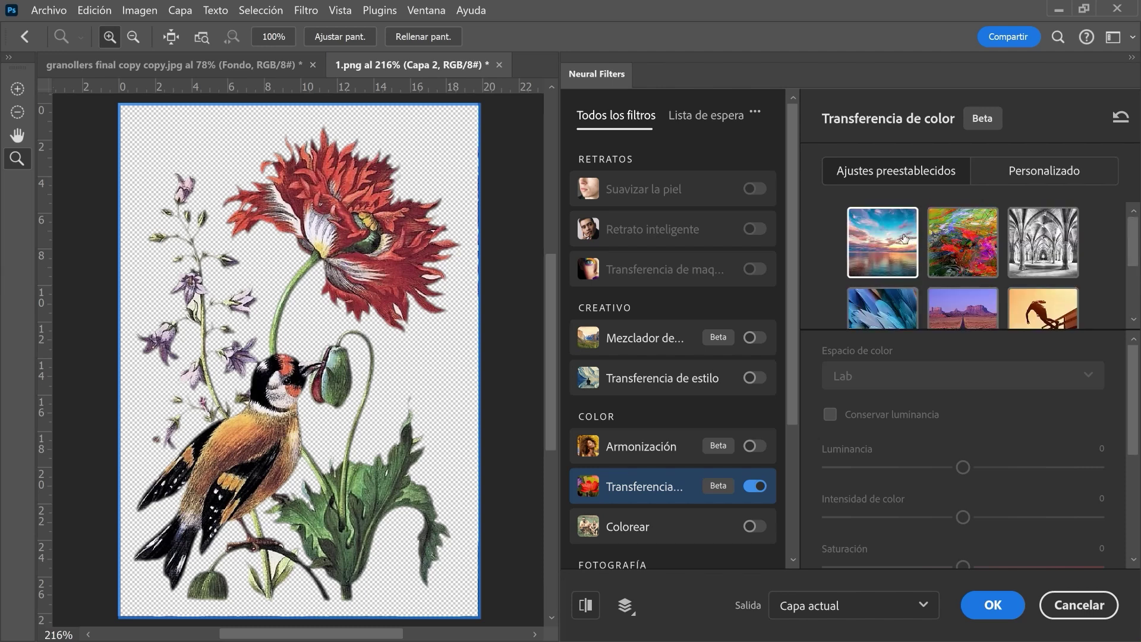
- Try the sunset and abstract presets, then settle on the blue feather preset
{"action": "left_click", "coordinate": [881, 236]}
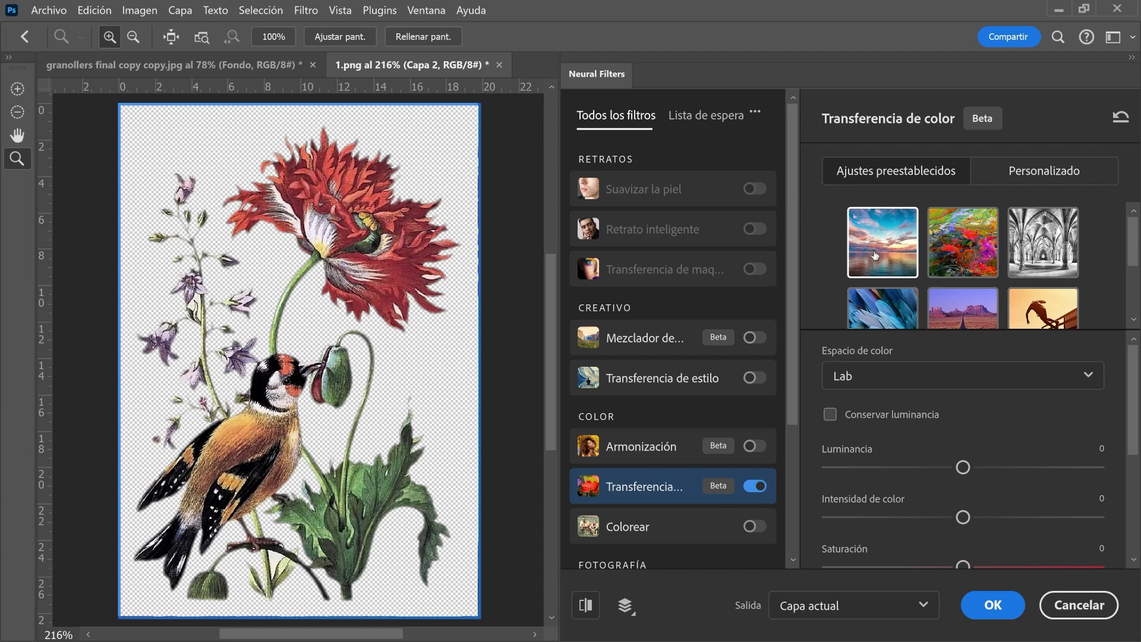
{"action": "left_click", "coordinate": [971, 246]}
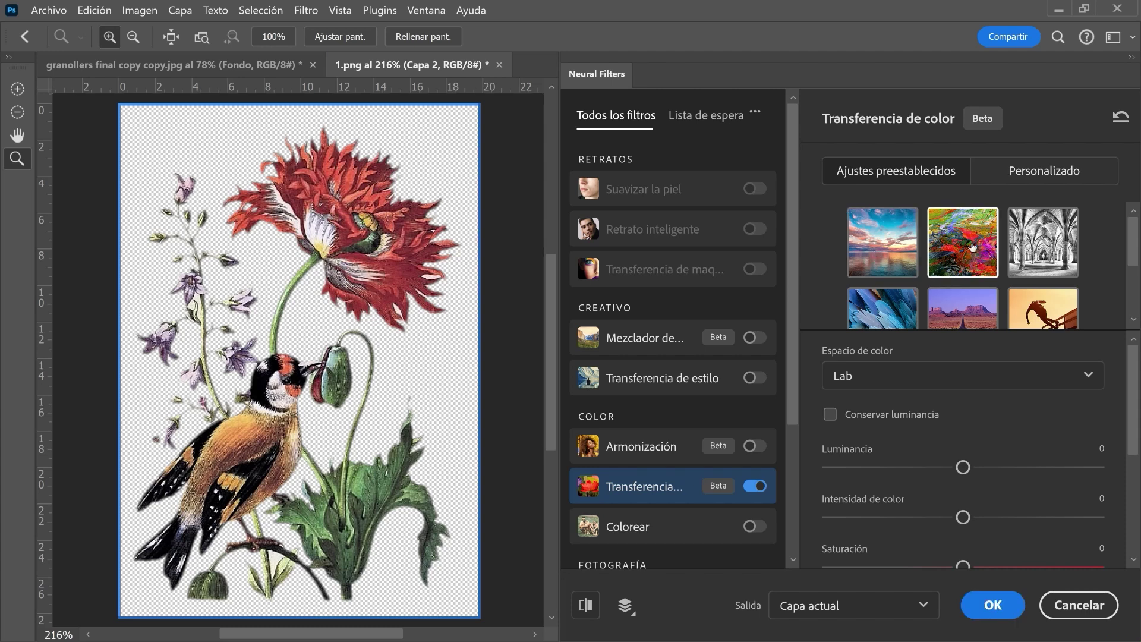
{"action": "scroll", "coordinate": [898, 245], "scroll_direction": "down", "scroll_amount": 2}
{"action": "left_click", "coordinate": [872, 262]}
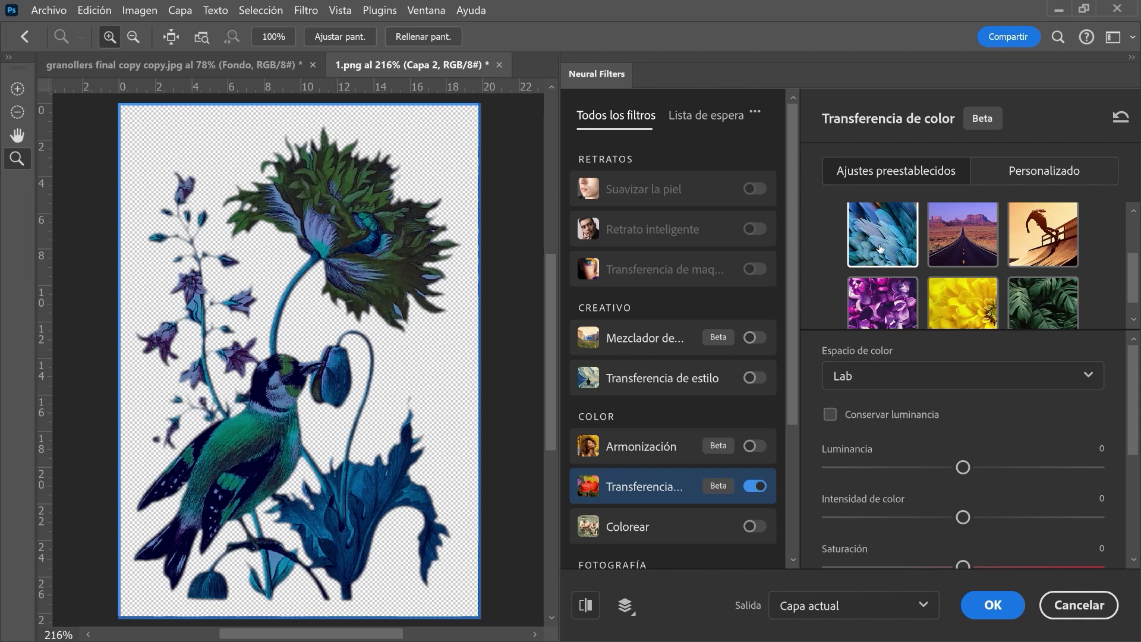
{"action": "scroll", "coordinate": [880, 243], "scroll_direction": "up", "scroll_amount": 2}
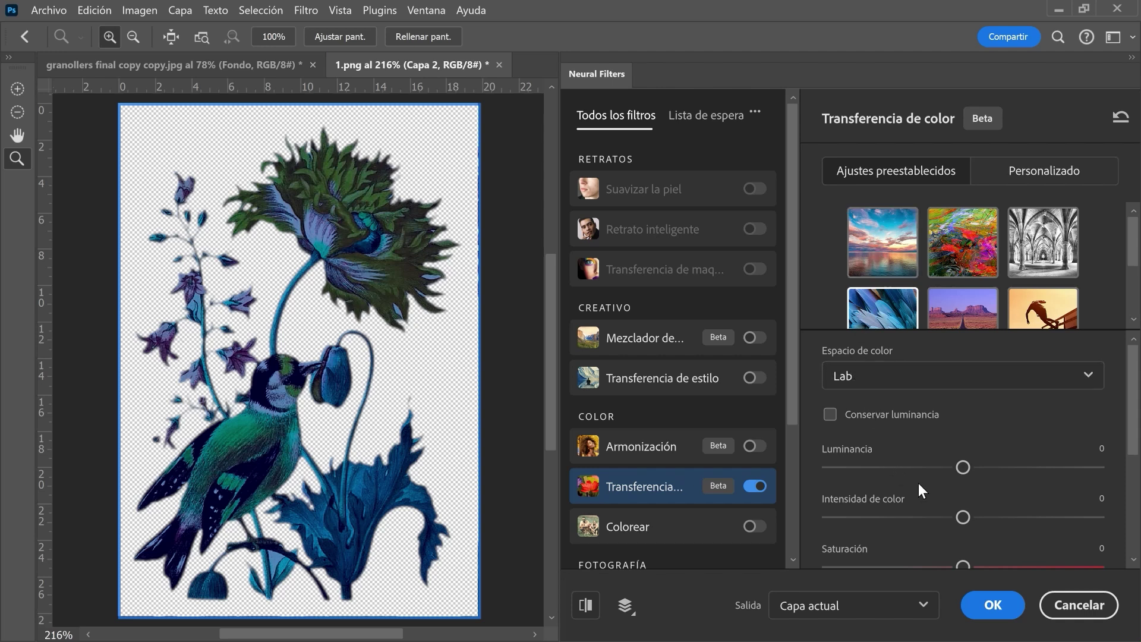
- Set Espacio de color to RGB, try orange silhouette, then apply the yellow flower preset
{"action": "left_click", "coordinate": [1087, 378]}
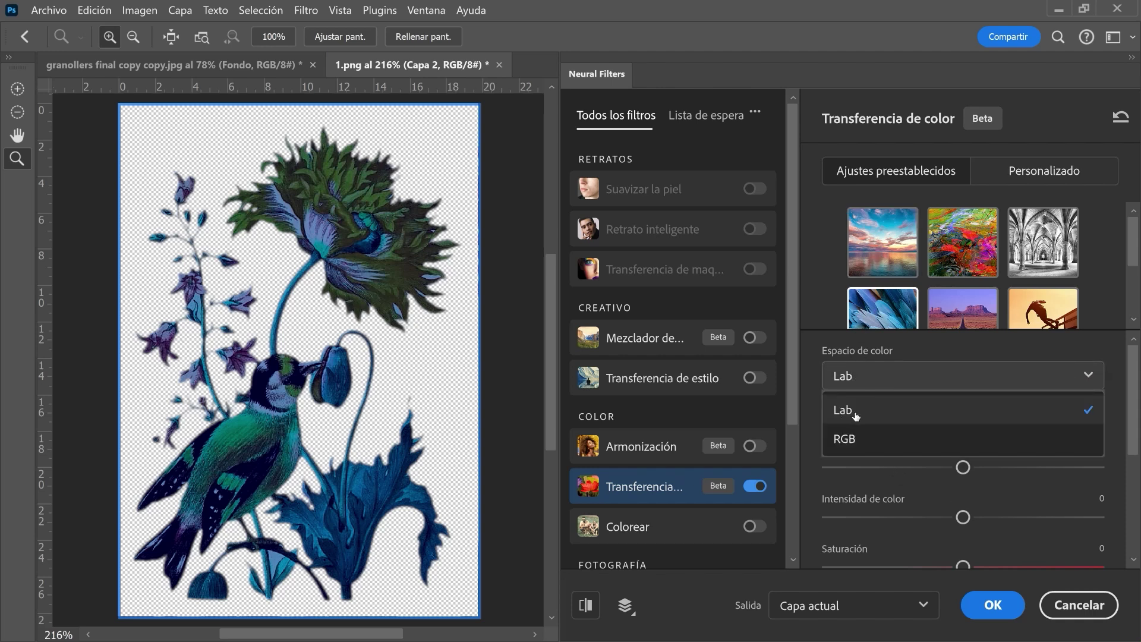
{"action": "left_click", "coordinate": [856, 439]}
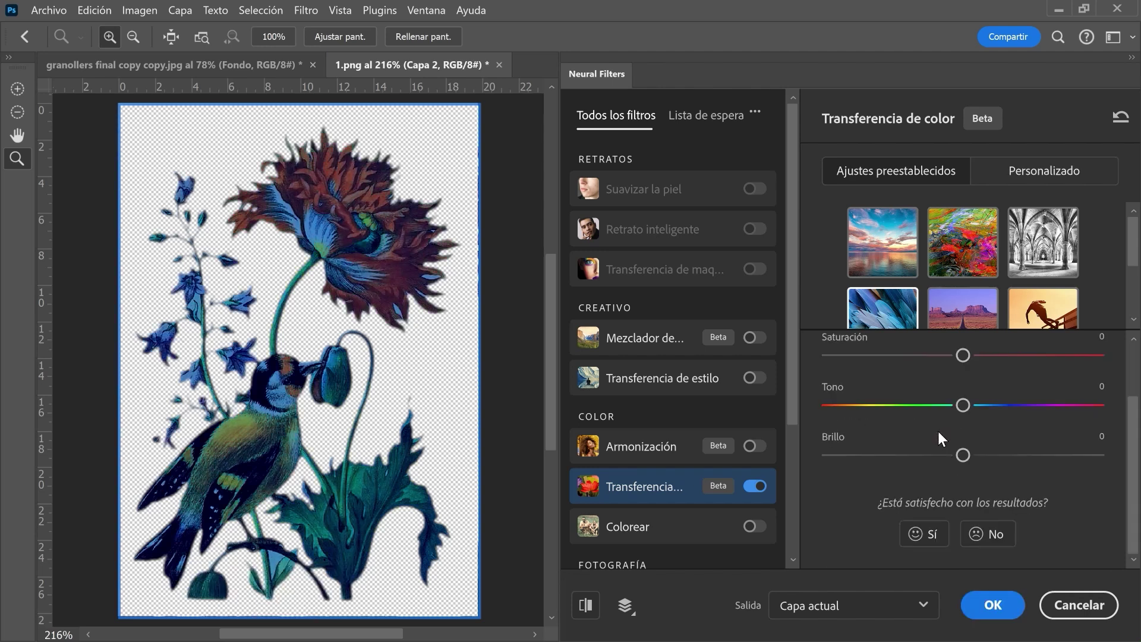
{"action": "scroll", "coordinate": [977, 249], "scroll_direction": "down", "scroll_amount": 2}
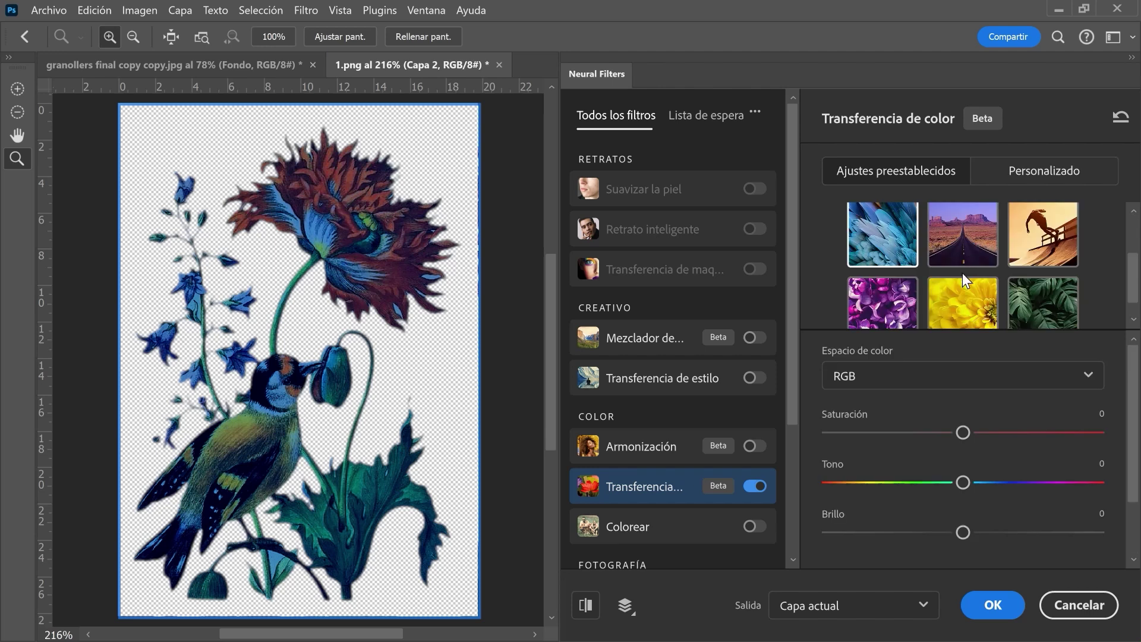
{"action": "left_click", "coordinate": [1045, 234]}
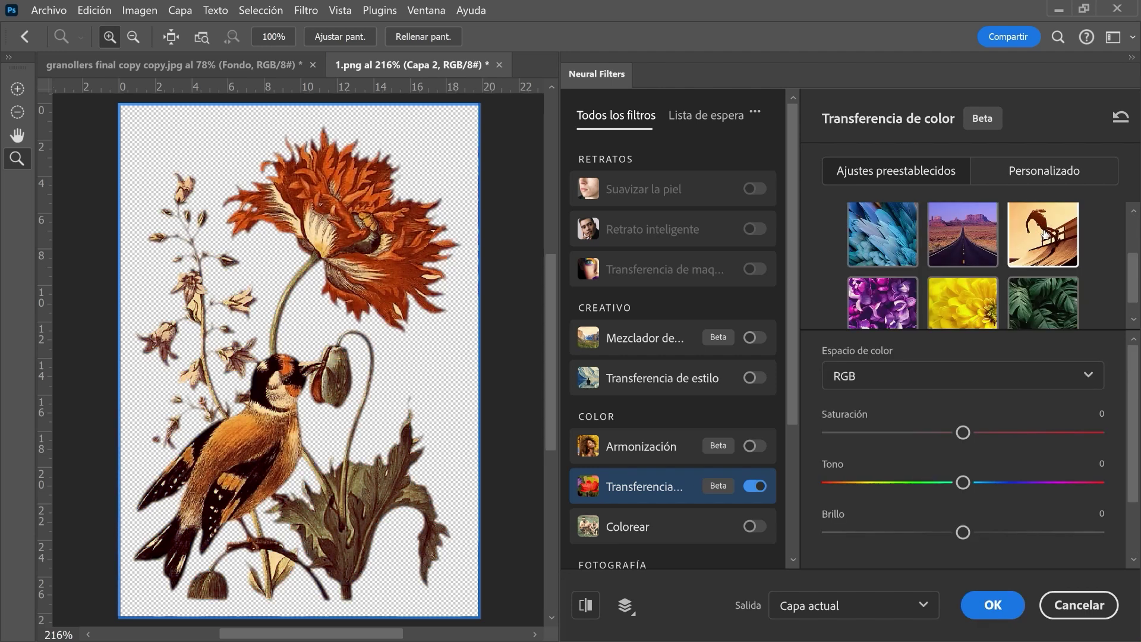
{"action": "left_click", "coordinate": [946, 285]}
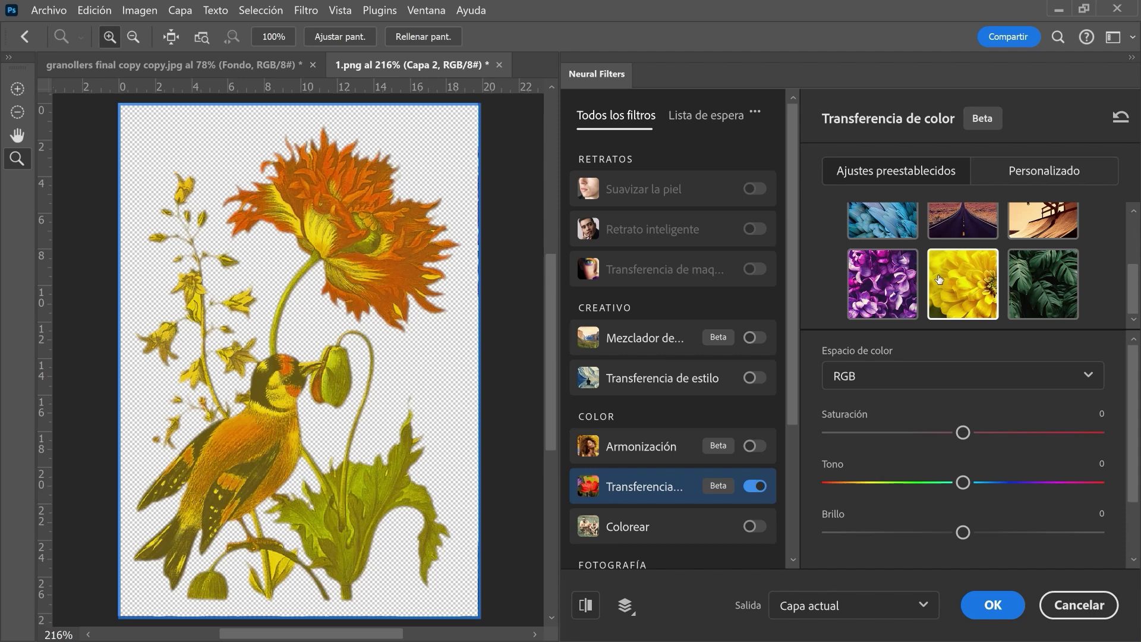
{"action": "left_click", "coordinate": [1031, 173]}
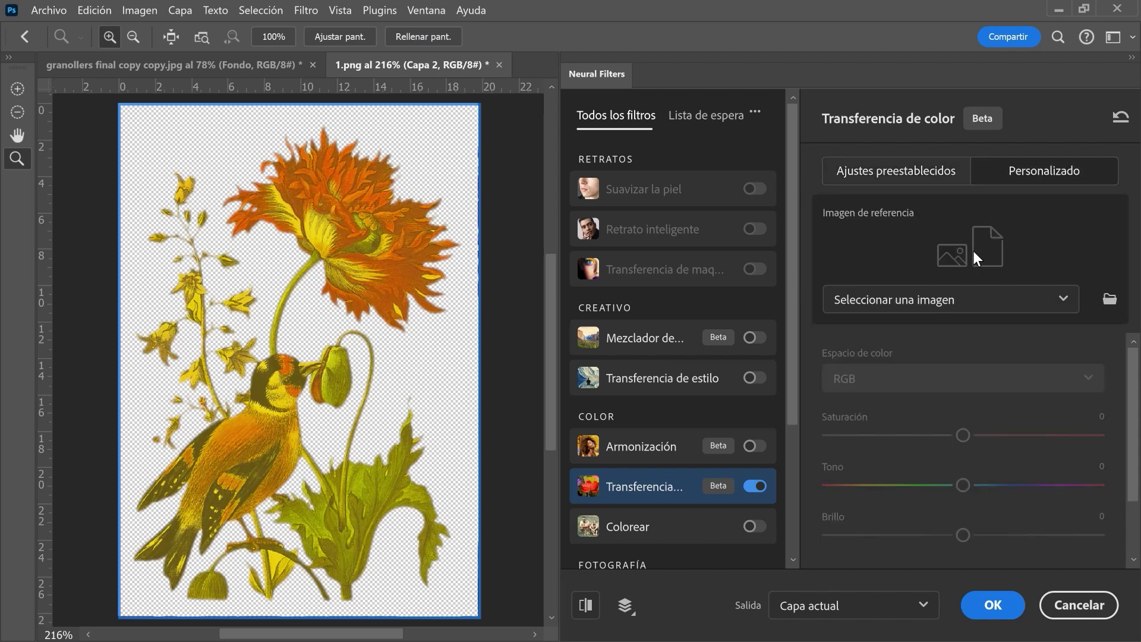
- Load botanical print 3 as the custom colour reference image
{"action": "left_click", "coordinate": [1109, 300]}
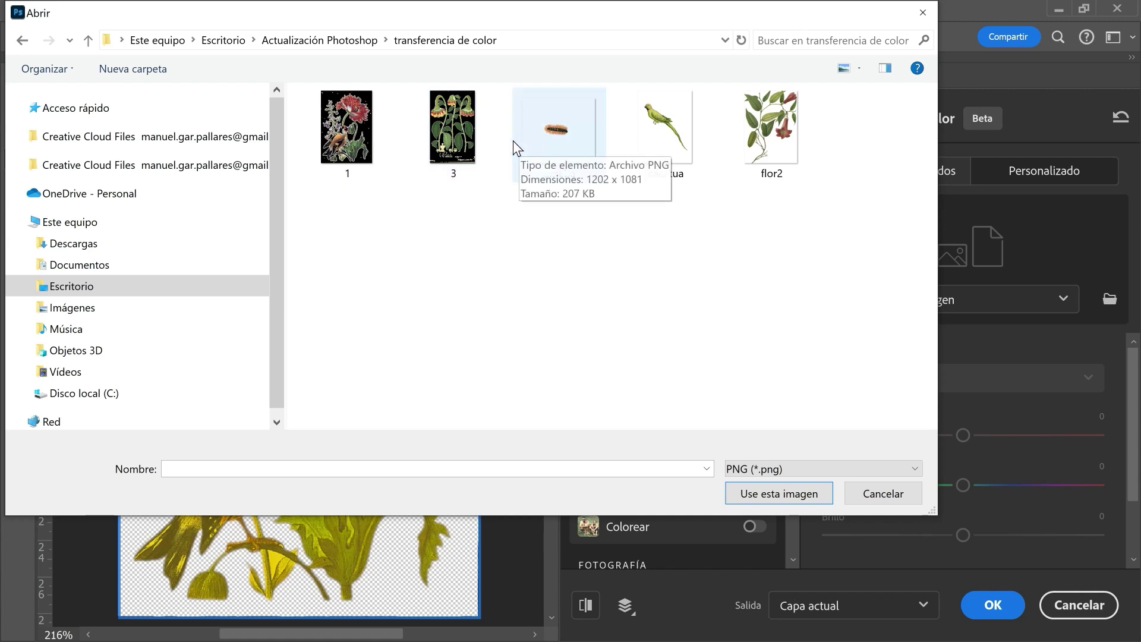
{"action": "left_click", "coordinate": [451, 124]}
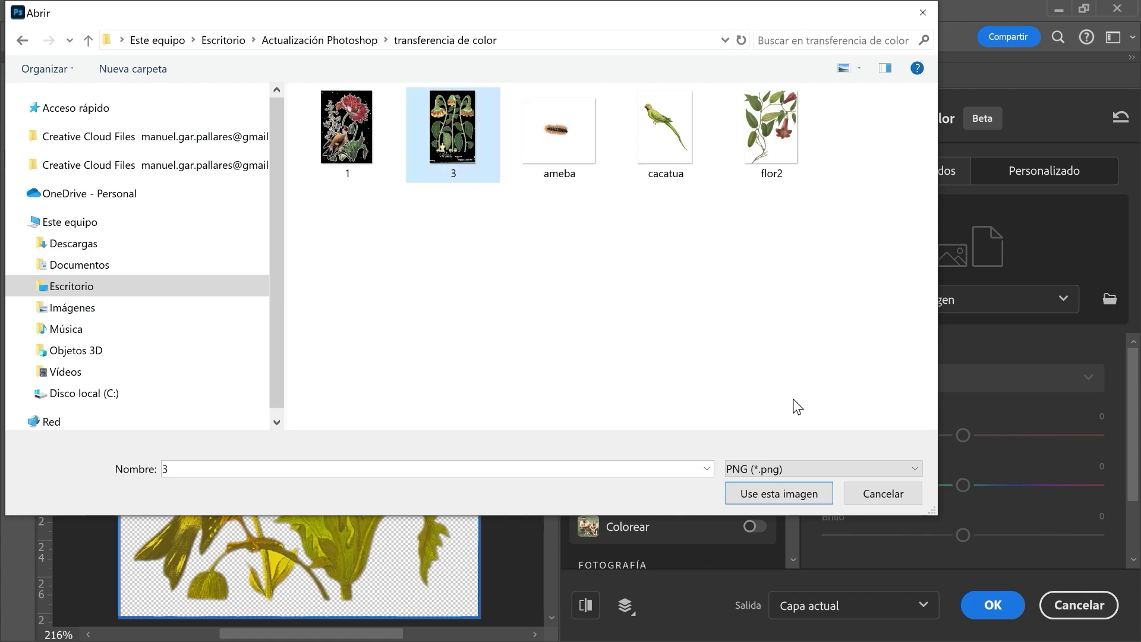
{"action": "left_click", "coordinate": [754, 494]}
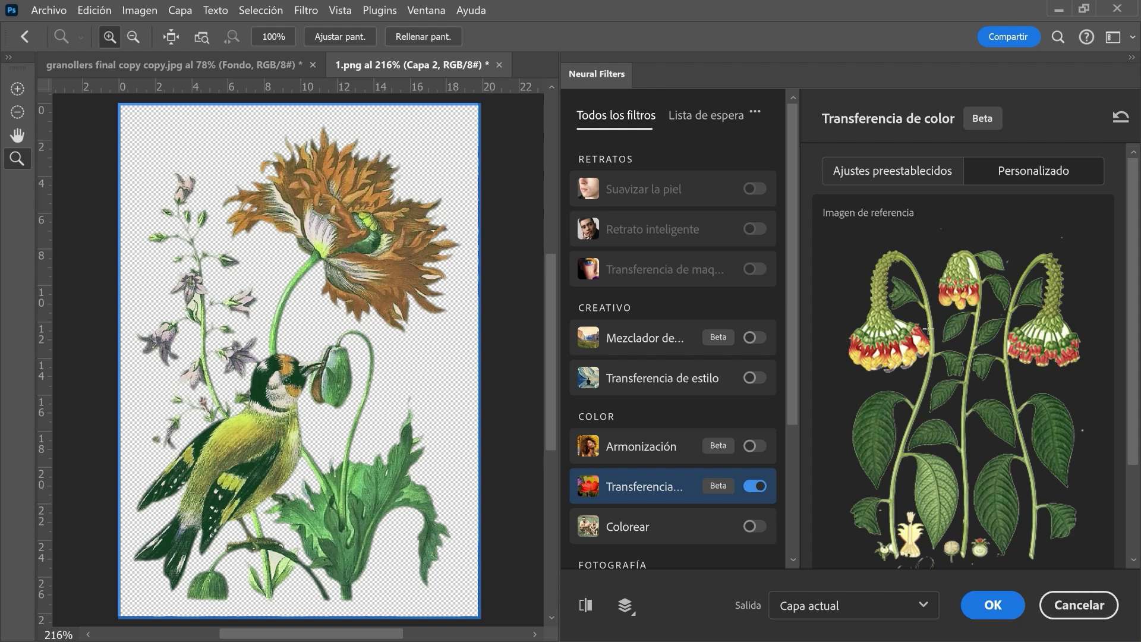
- Compare with the original colours, then load cacatua as the reference image
{"action": "left_click", "coordinate": [585, 606]}
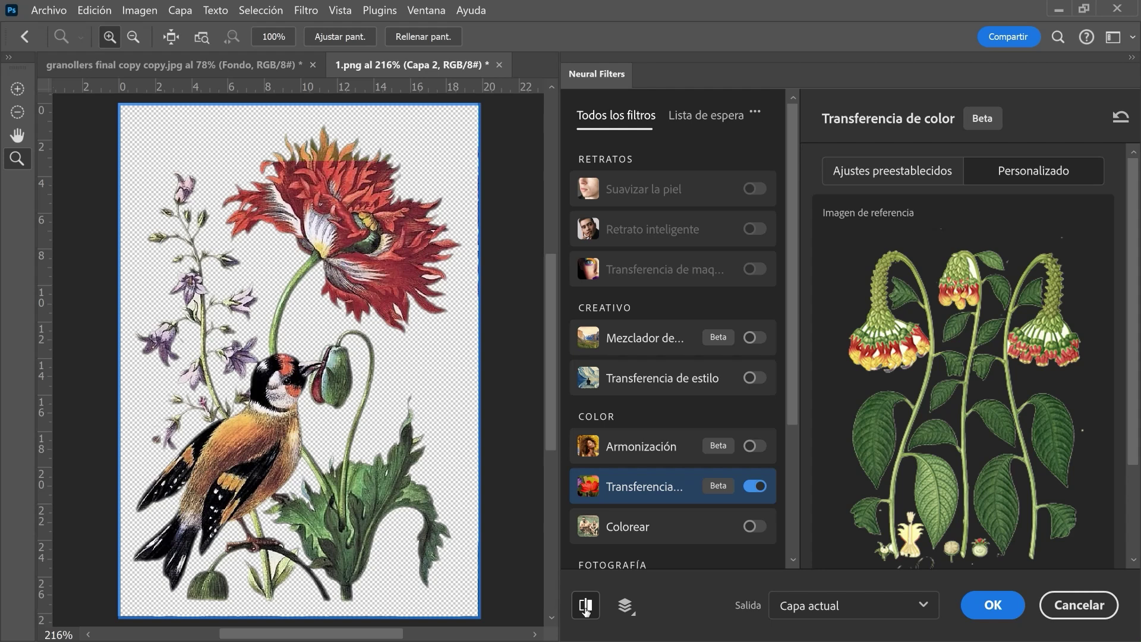
{"action": "left_click", "coordinate": [585, 606]}
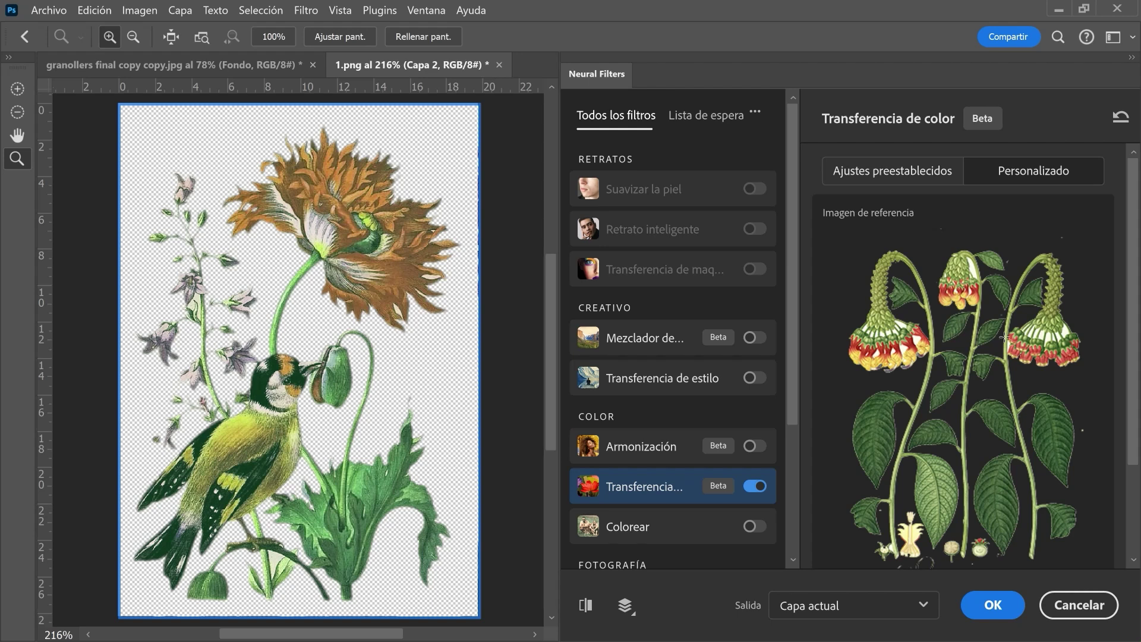
{"action": "scroll", "coordinate": [1004, 342], "scroll_direction": "down", "scroll_amount": 3}
{"action": "left_click", "coordinate": [1058, 534]}
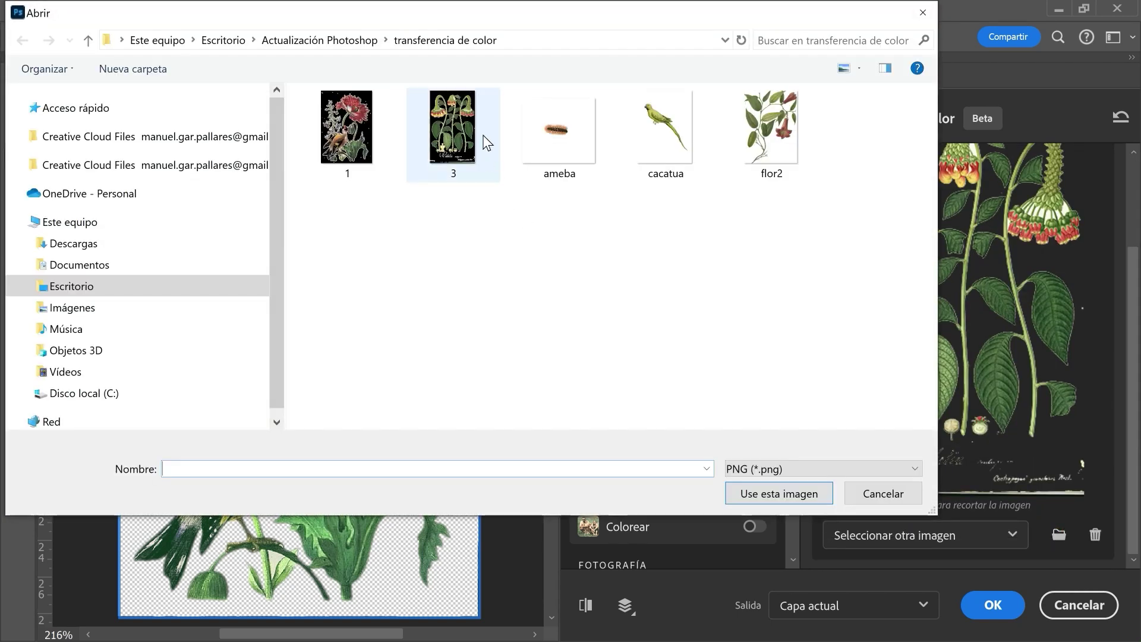
{"action": "left_click", "coordinate": [664, 127]}
{"action": "left_click", "coordinate": [767, 495]}
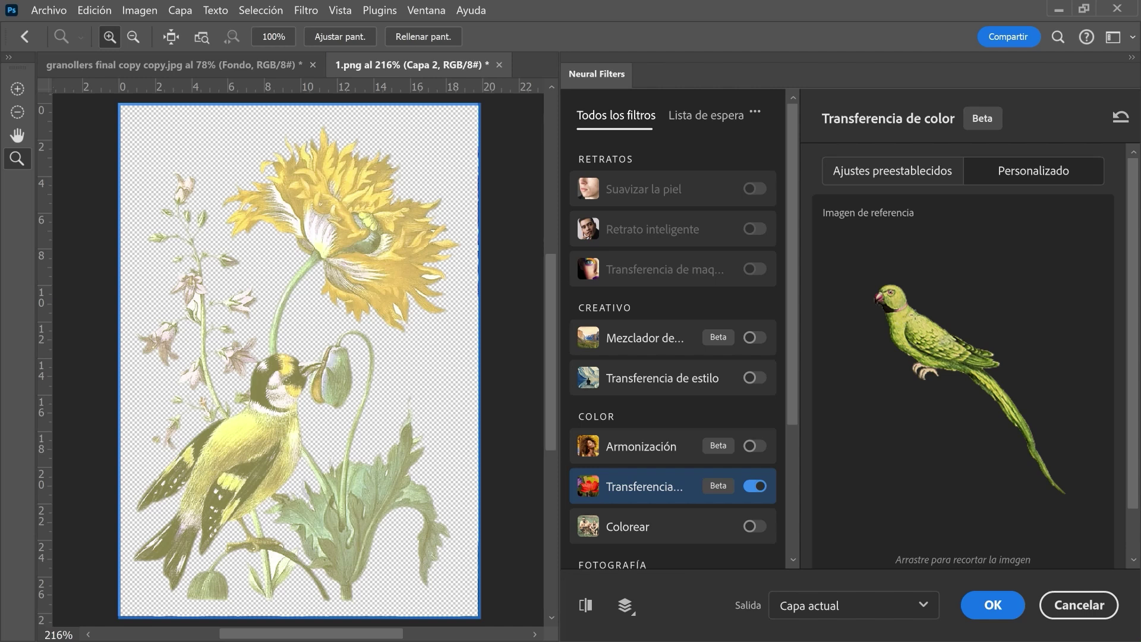
- Replace the reference image with flor2
{"action": "scroll", "coordinate": [980, 287], "scroll_direction": "down", "scroll_amount": 1}
{"action": "left_click", "coordinate": [1059, 534]}
{"action": "left_click", "coordinate": [770, 141]}
{"action": "left_click", "coordinate": [786, 497]}
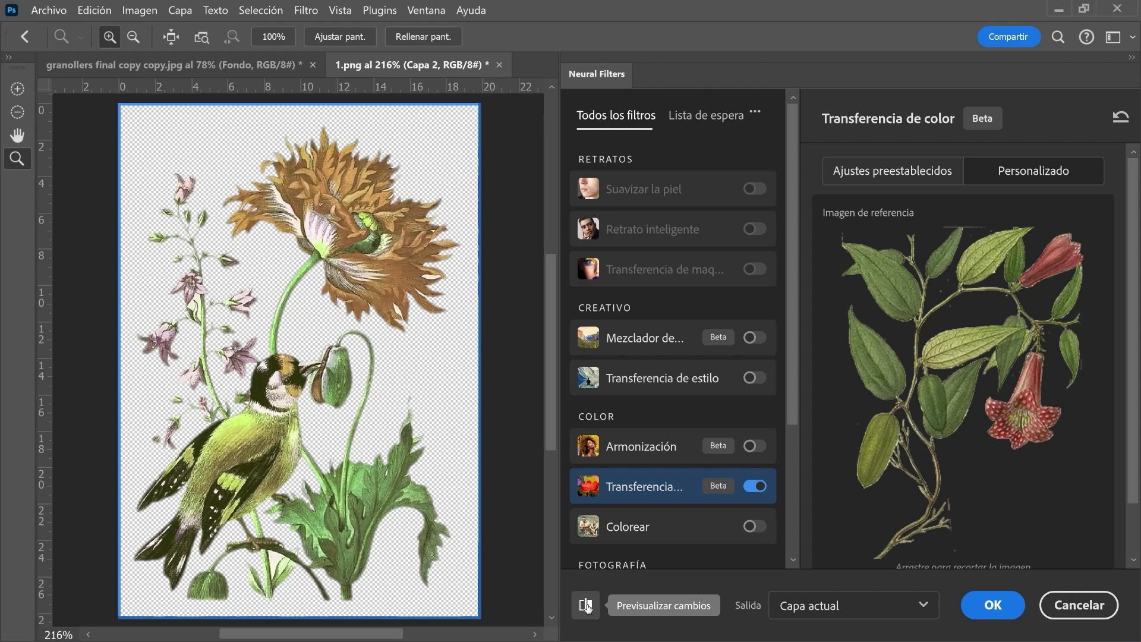
{"action": "scroll", "coordinate": [953, 309], "scroll_direction": "down", "scroll_amount": 1}
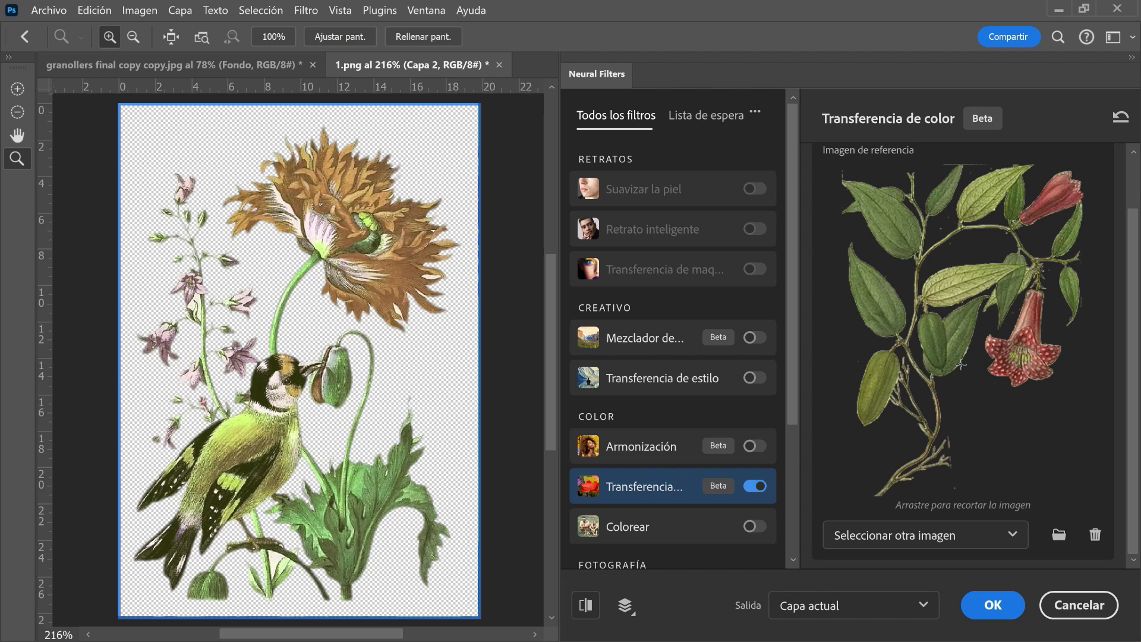
{"action": "scroll", "coordinate": [961, 364], "scroll_direction": "up", "scroll_amount": 1}
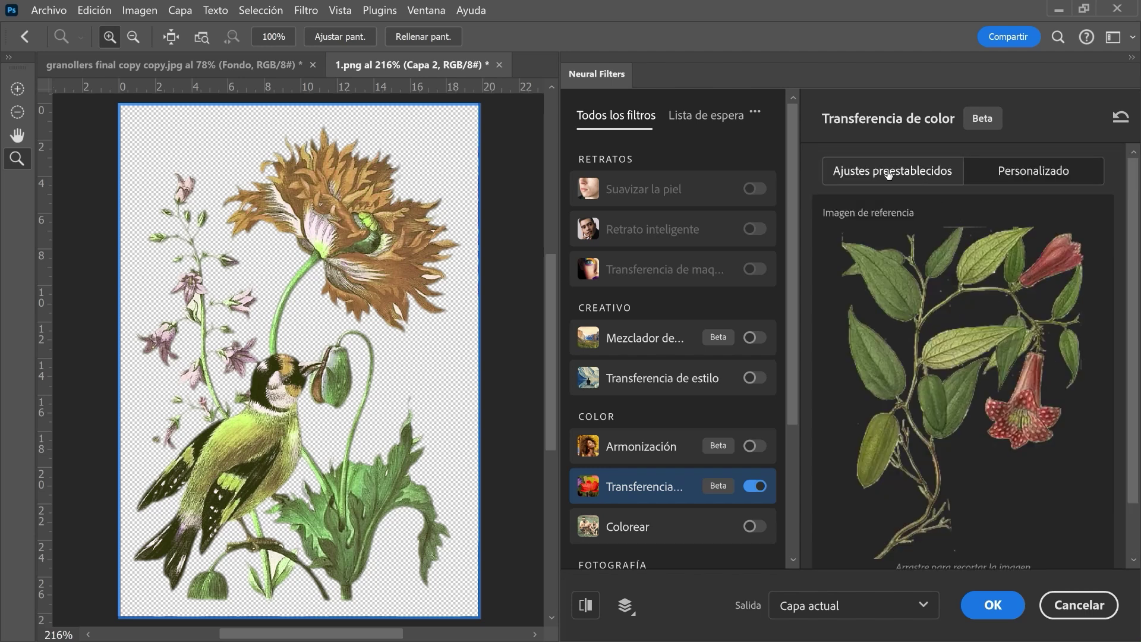
- Keep the custom flor2 reference, set Salida to Filtro inteligente and apply
{"action": "left_click", "coordinate": [889, 172]}
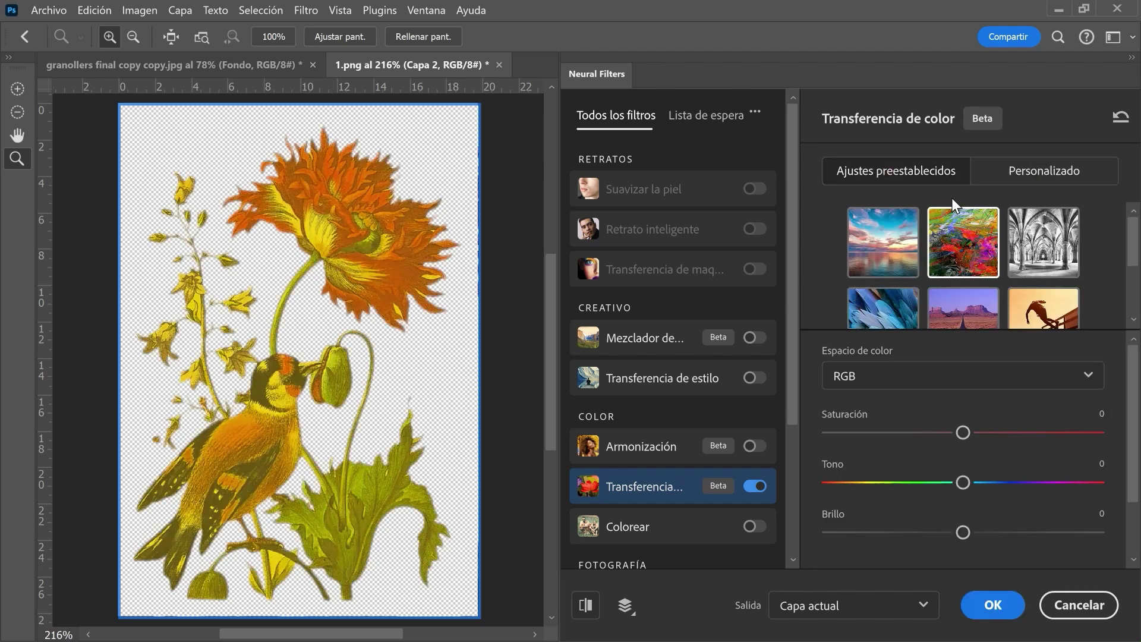
{"action": "left_click", "coordinate": [1016, 173]}
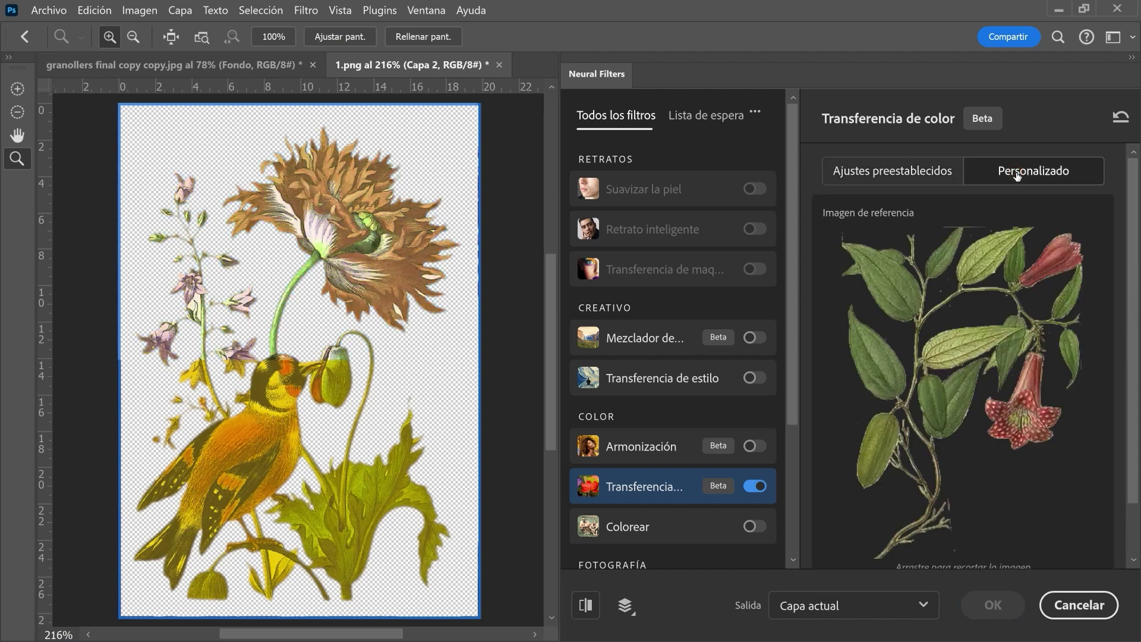
{"action": "left_click", "coordinate": [907, 610]}
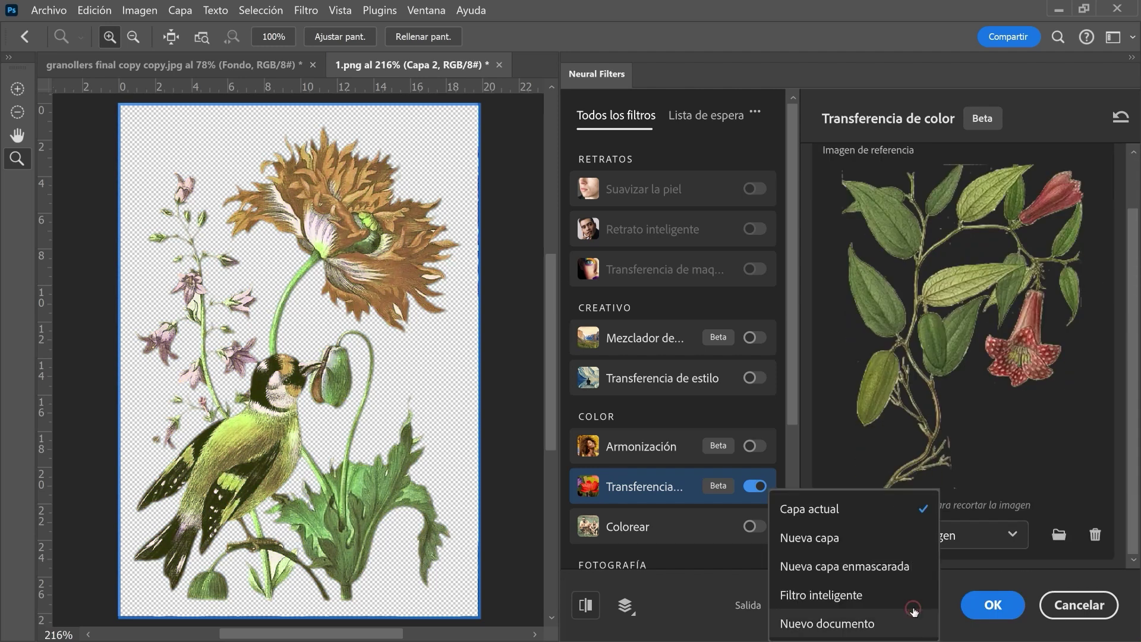
{"action": "left_click", "coordinate": [822, 595]}
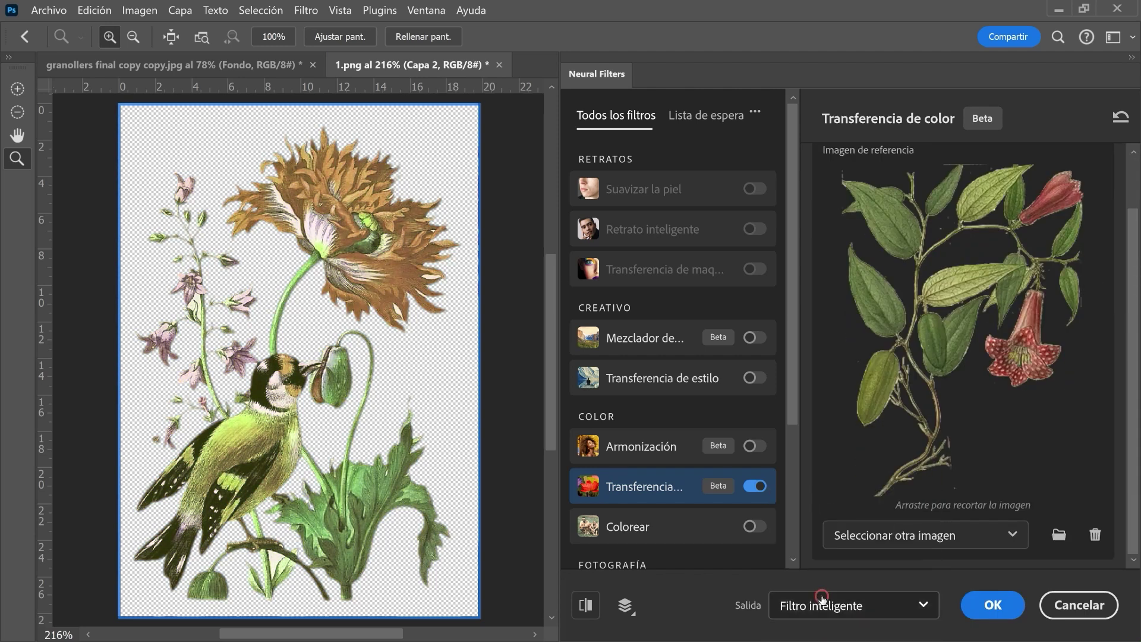
{"action": "left_click", "coordinate": [979, 606]}
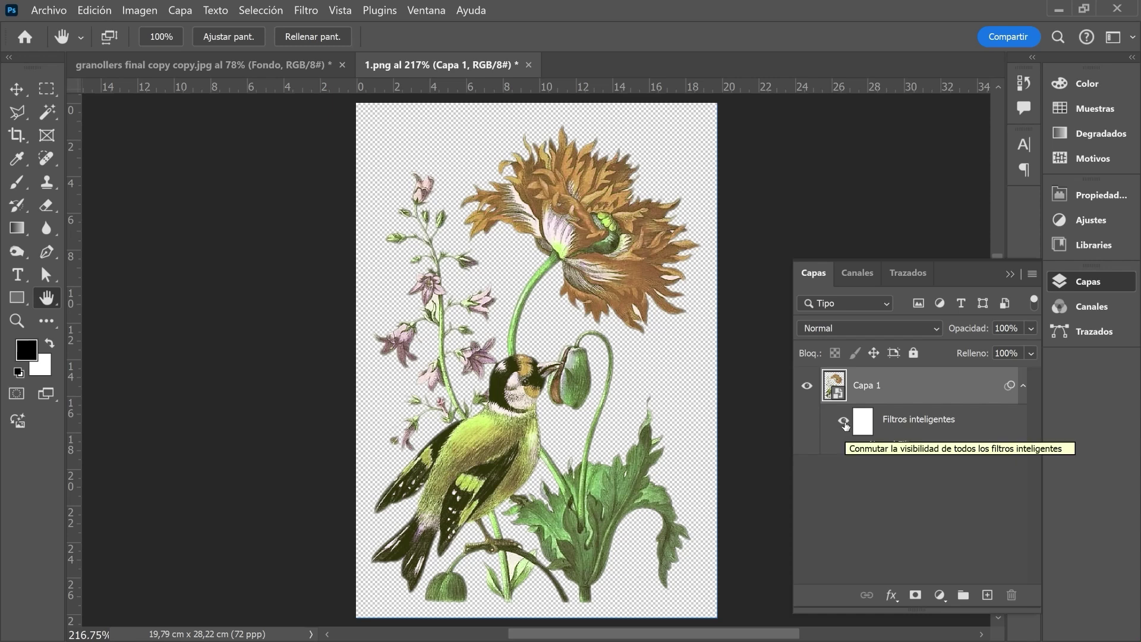
- Toggle the Filtros inteligentes visibility on Capa 1 off and on to compare colours
{"action": "left_click", "coordinate": [844, 423]}
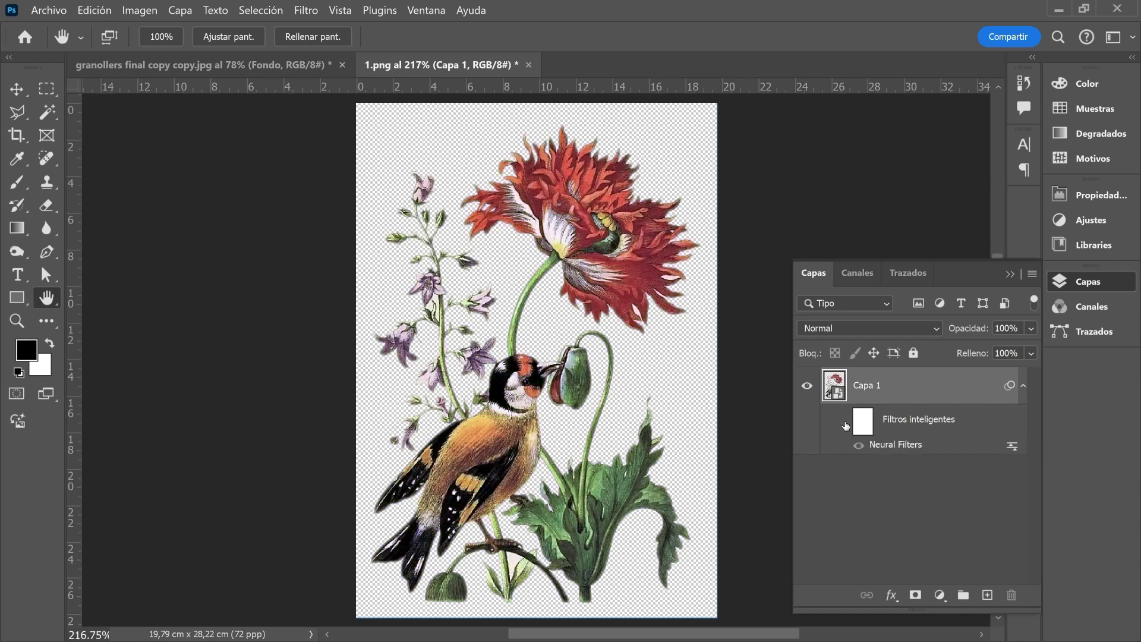
{"action": "left_click", "coordinate": [844, 423]}
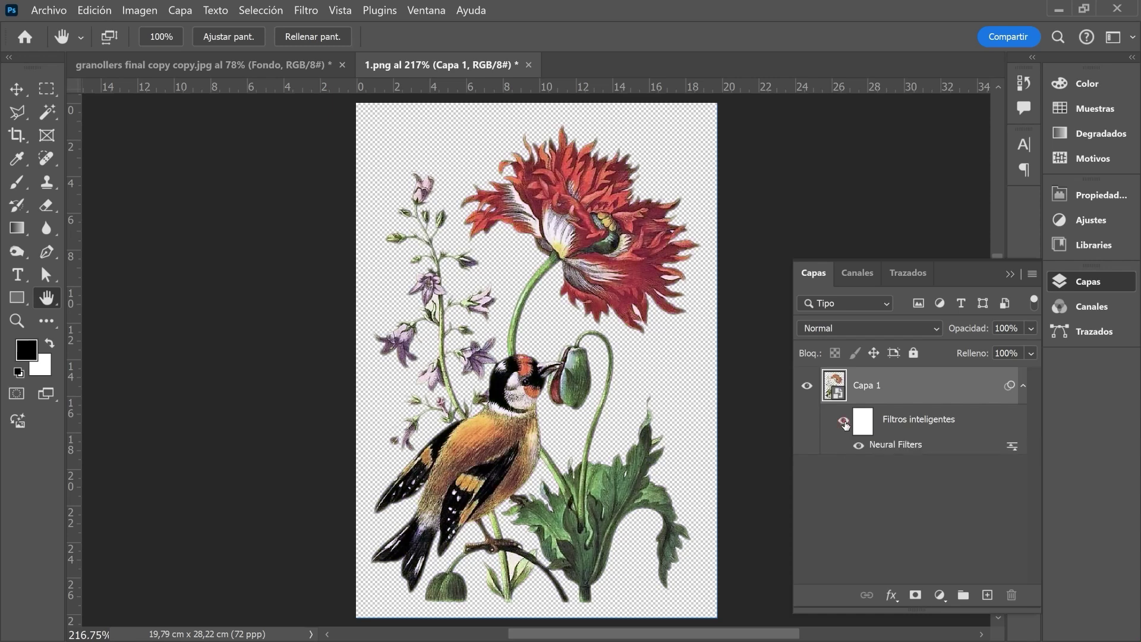